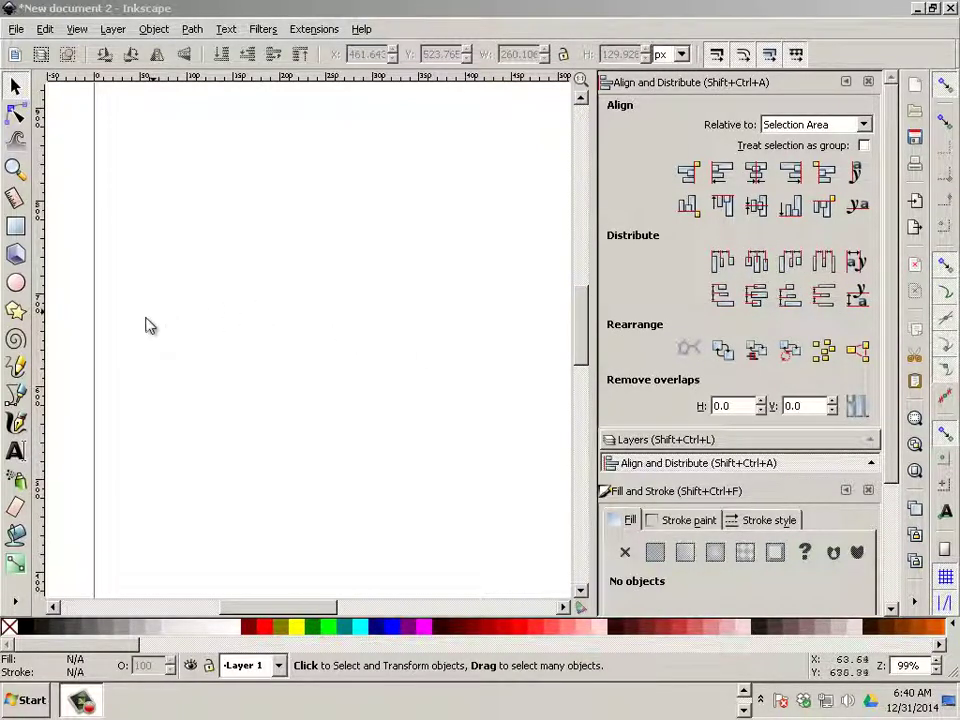
Step: With the Pen tool, draw an L-shaped path: a long horizontal stroke rising vertically at its right end
left_click(15, 395)
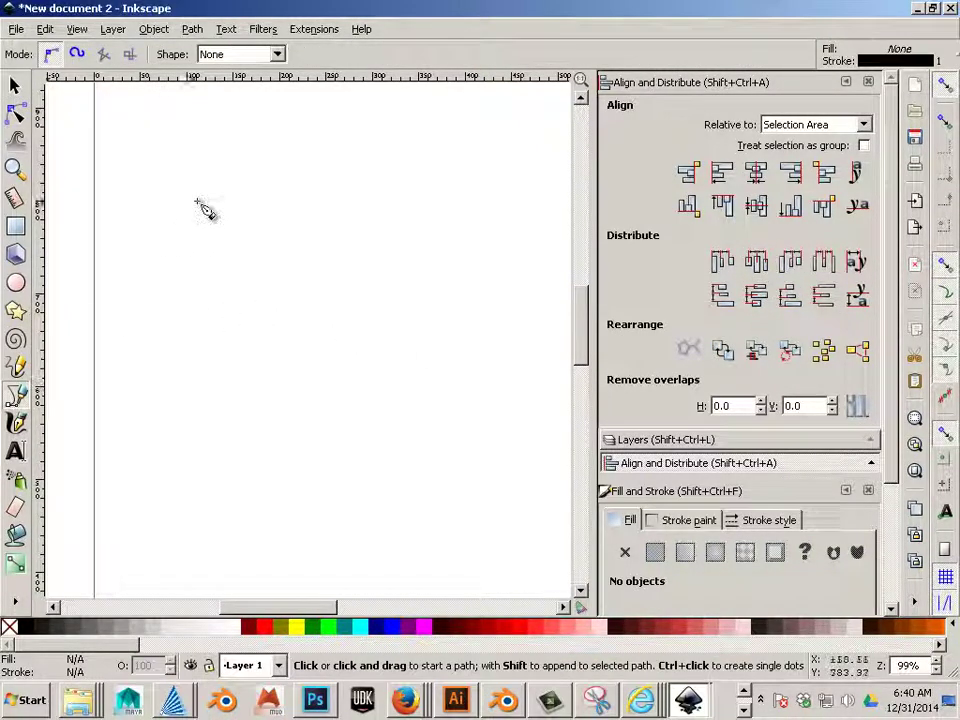
left_click(163, 273)
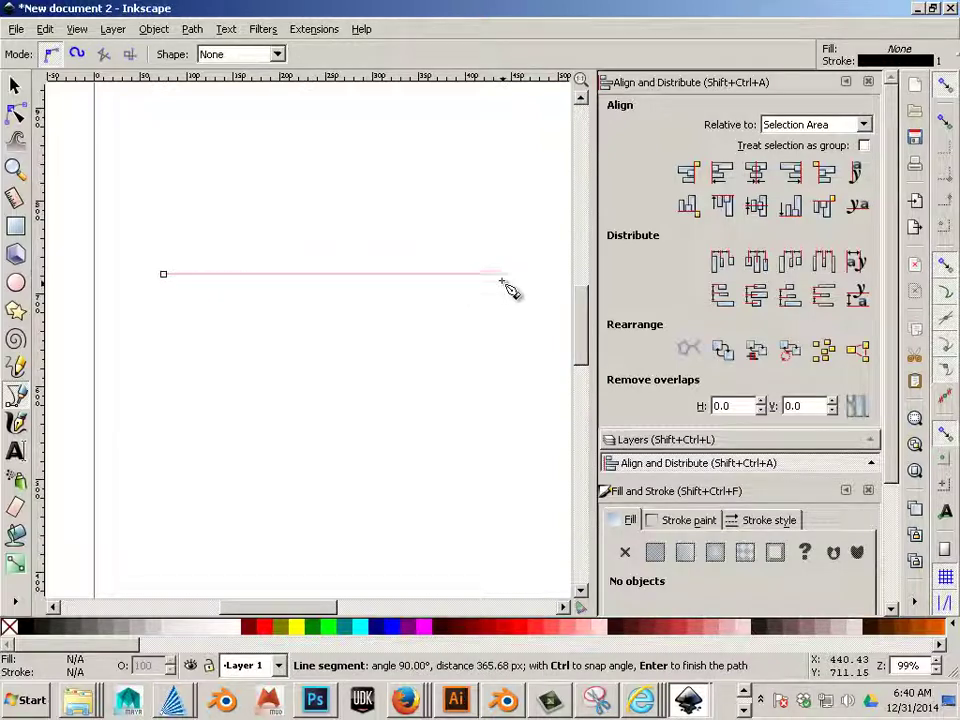
left_click(501, 275)
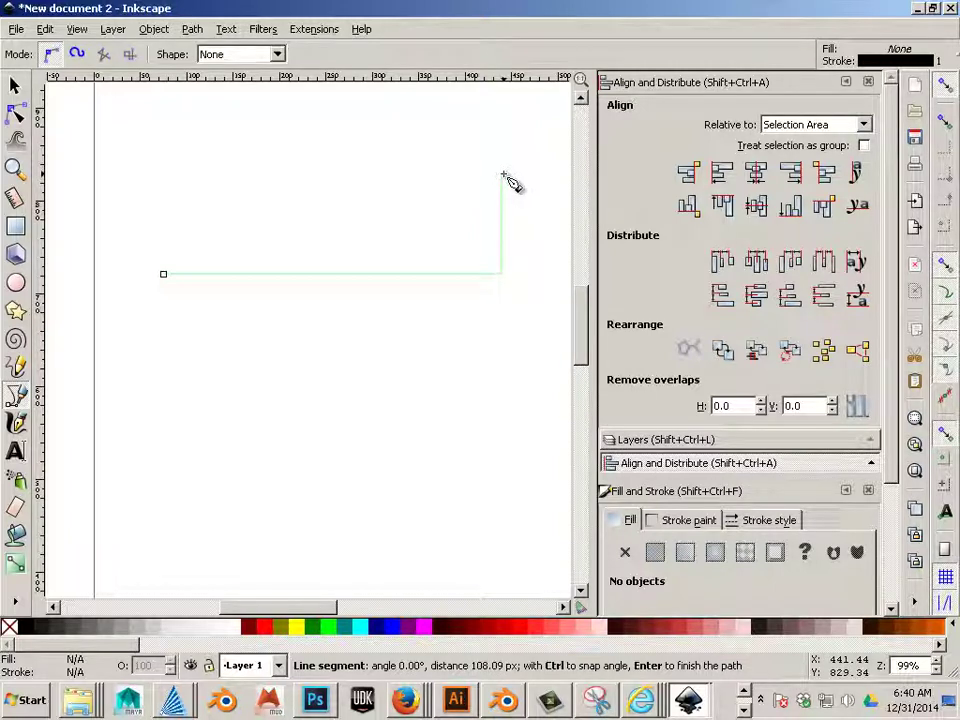
double_click(503, 176)
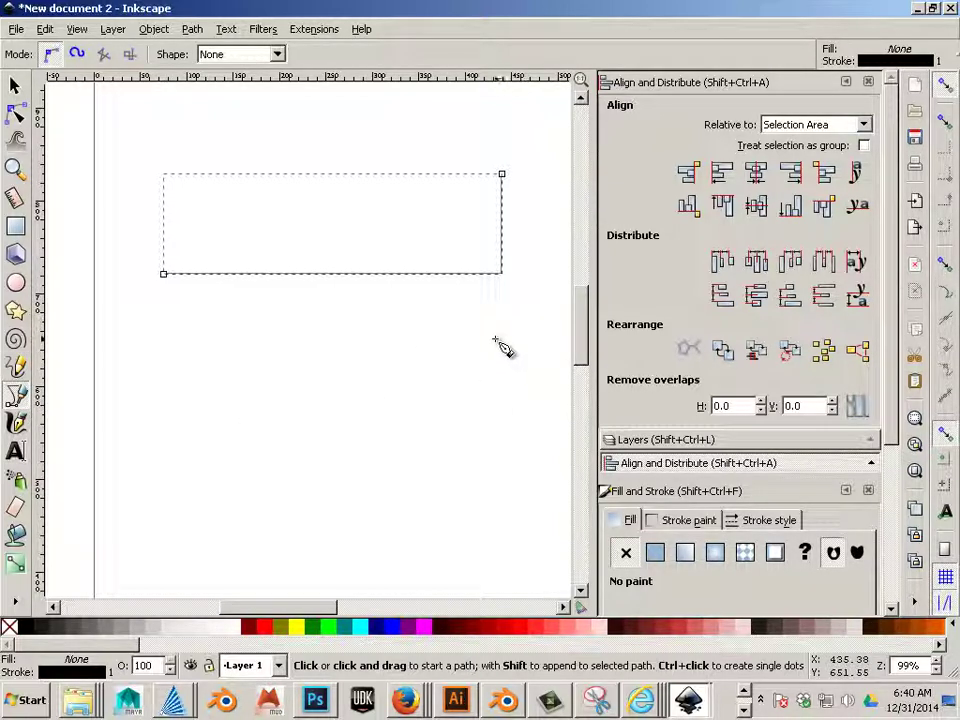
key("Escape")
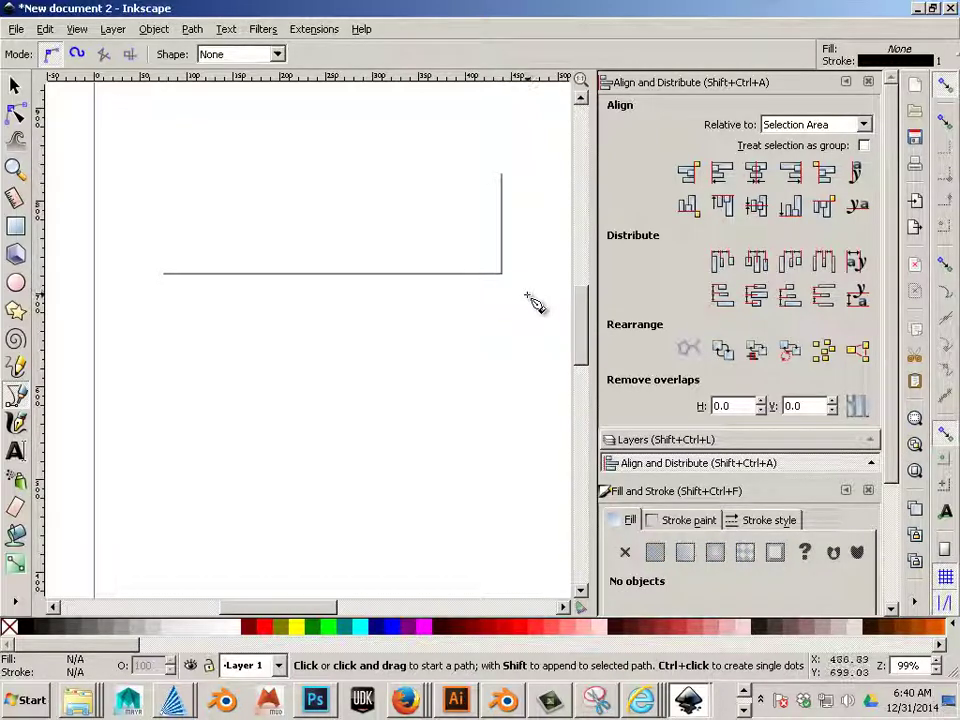
scroll(520, 290, "up", 5)
scroll(440, 215, "down", 1)
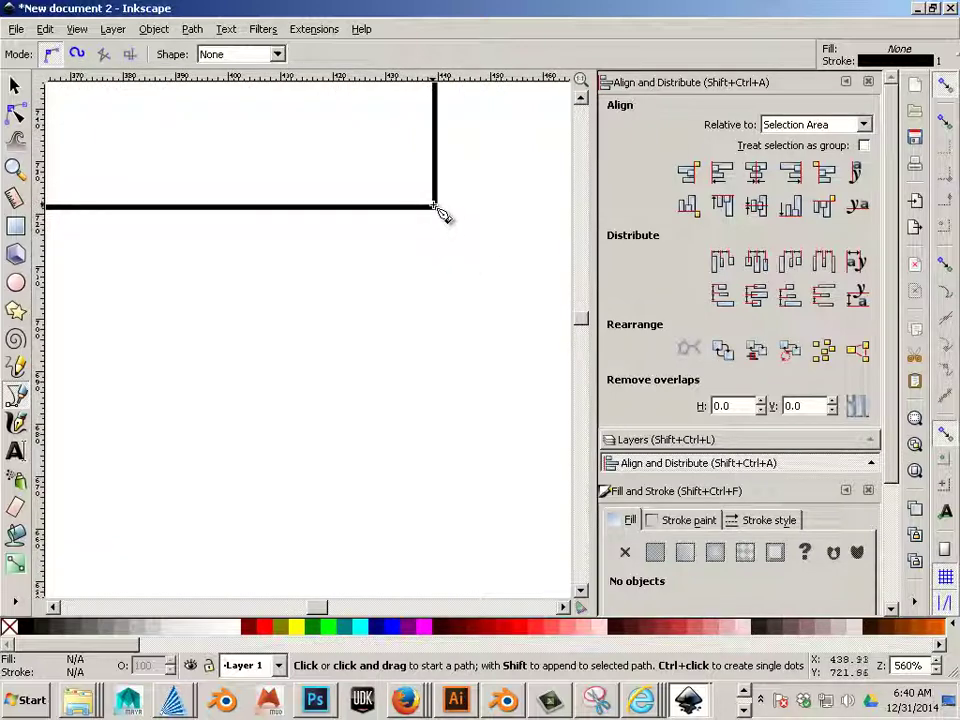
left_click(434, 208)
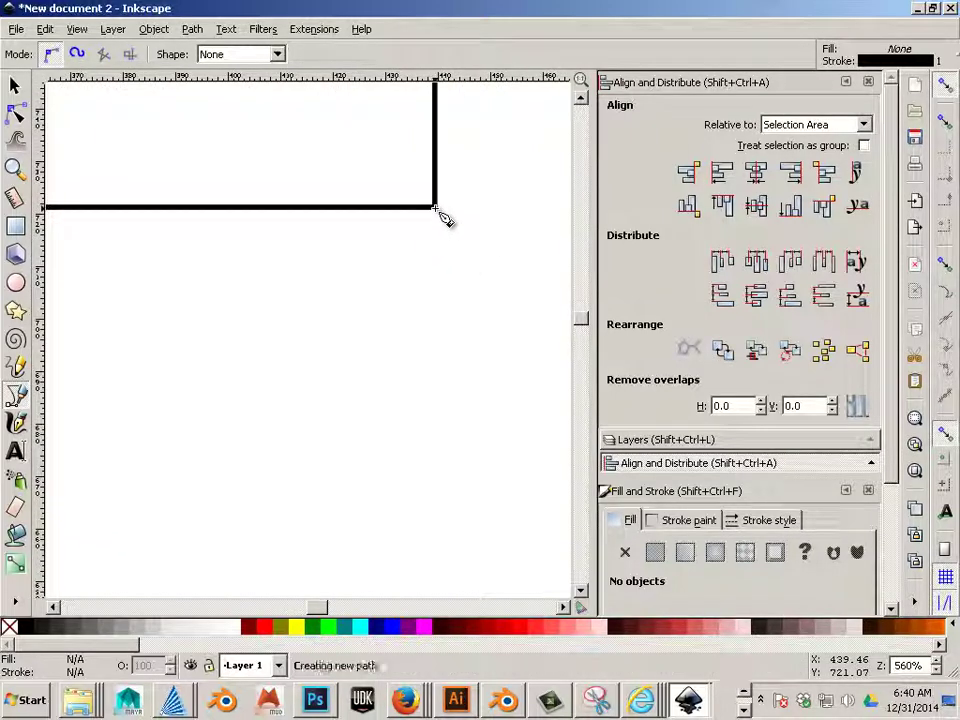
double_click(434, 503)
key("Escape")
key("s")
scroll(448, 222, "up", 2)
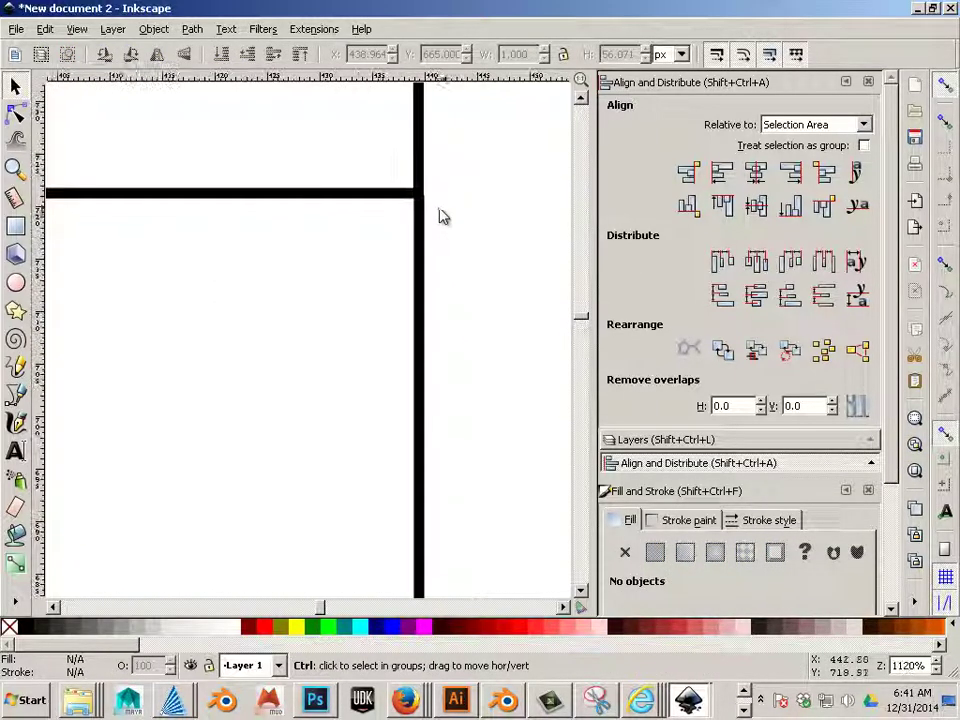
scroll(441, 216, "up", 3)
scroll(412, 195, "up", 1)
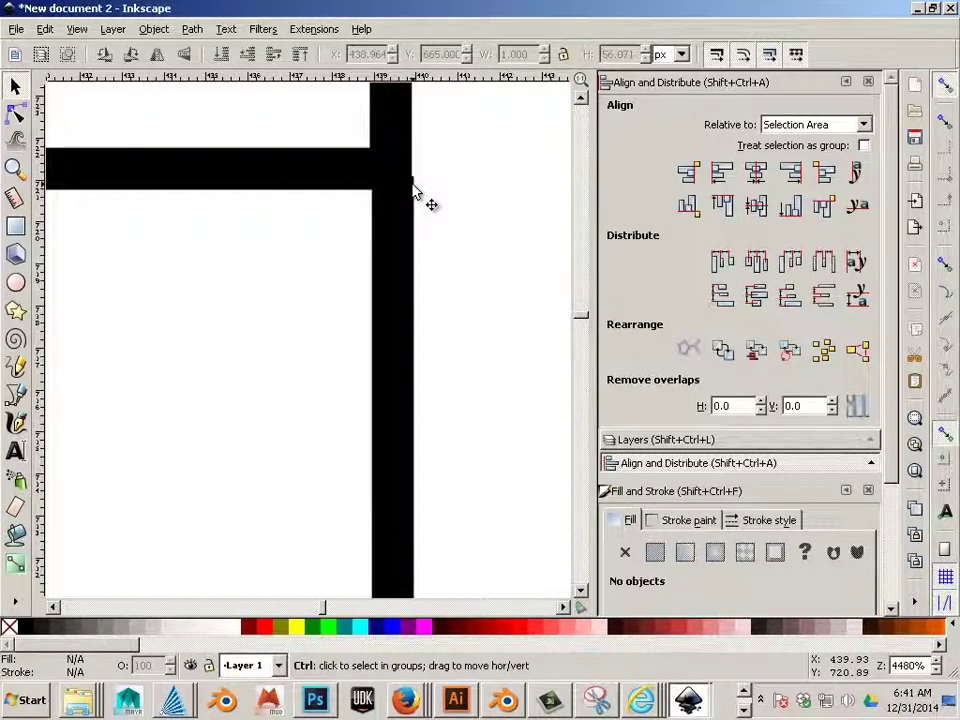
scroll(409, 220, "down", 7)
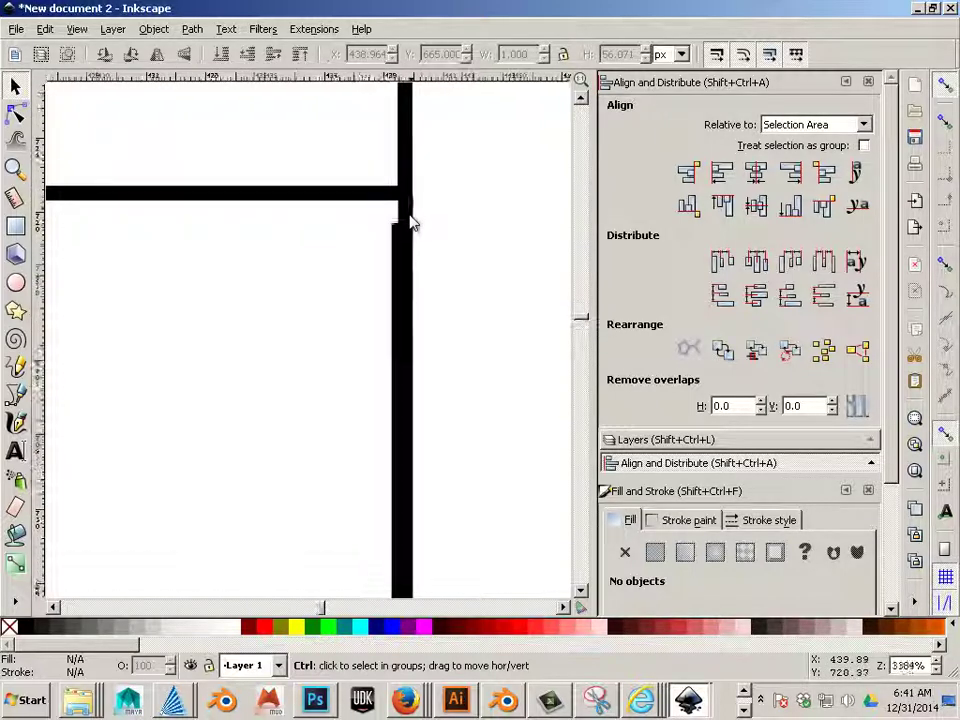
left_click(408, 288)
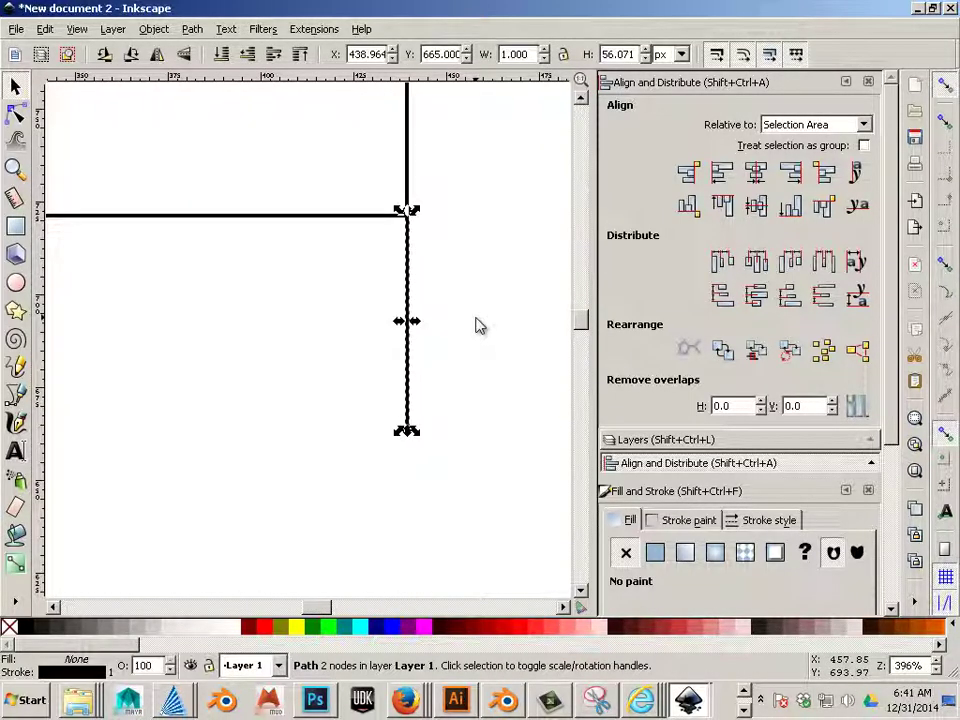
key("Delete")
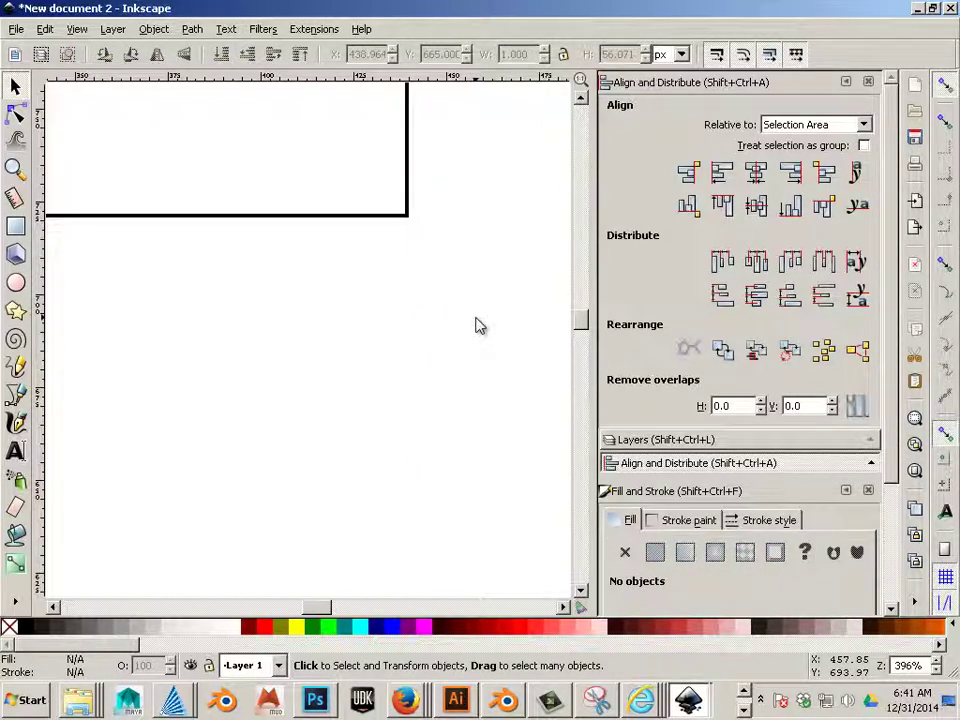
scroll(477, 325, "down", 1)
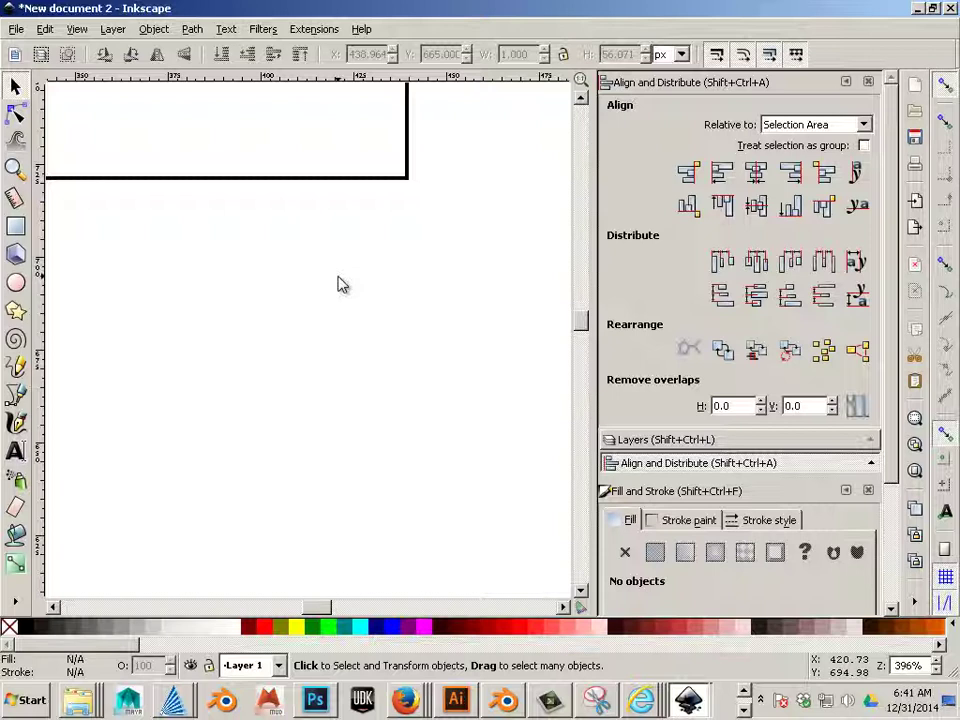
Step: Enable 'Snap nodes, paths and handles' and 'Snap to paths' on the snap bar
left_click(944, 266)
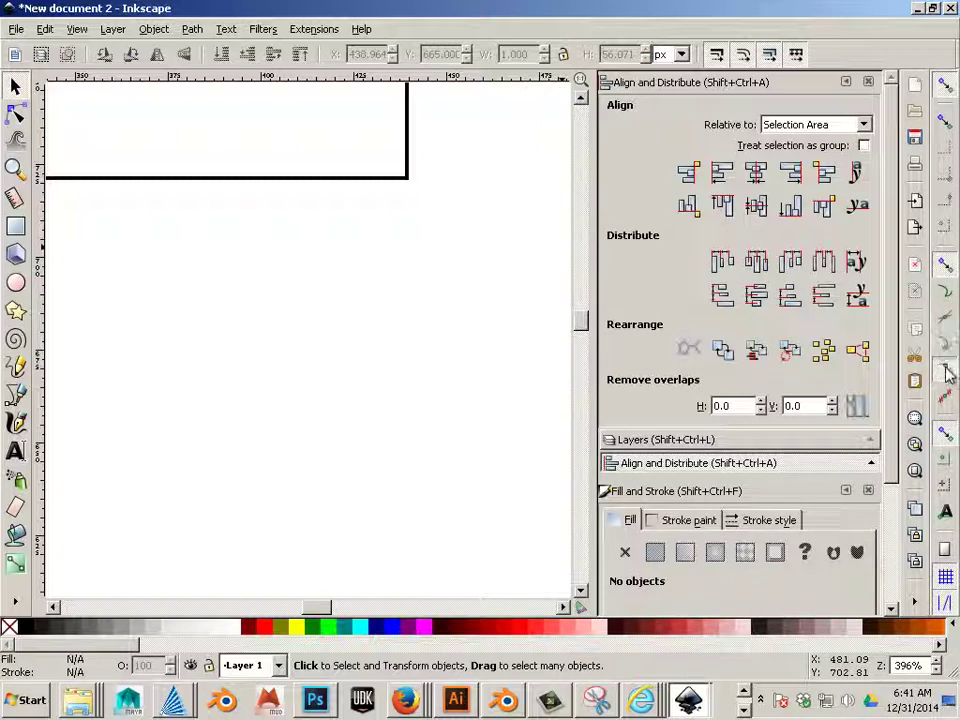
scroll(397, 240, "up", 2)
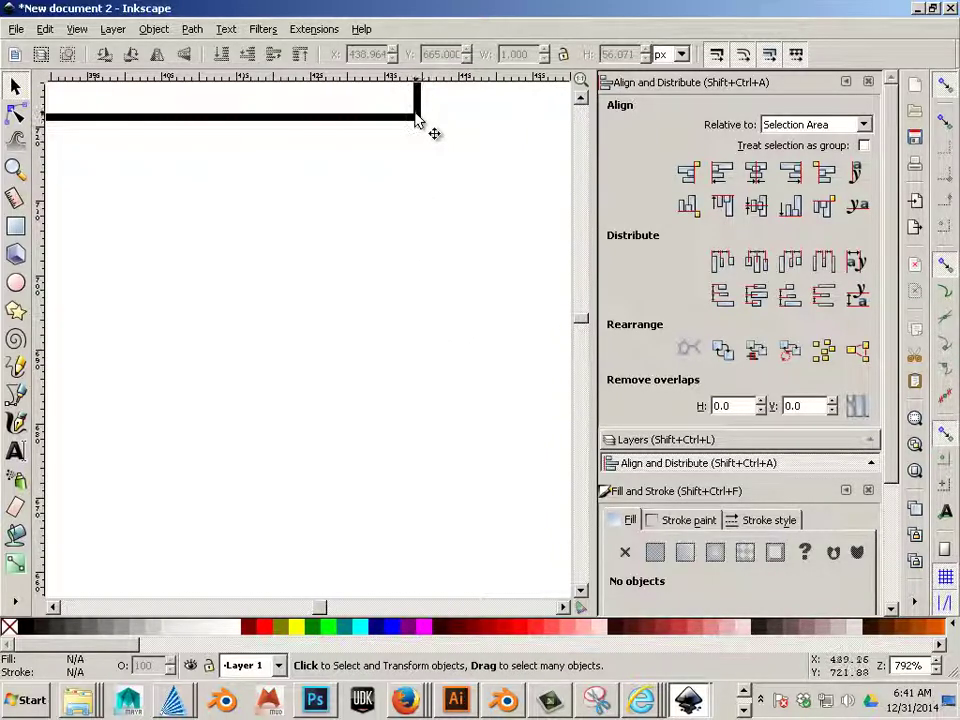
left_click(15, 395)
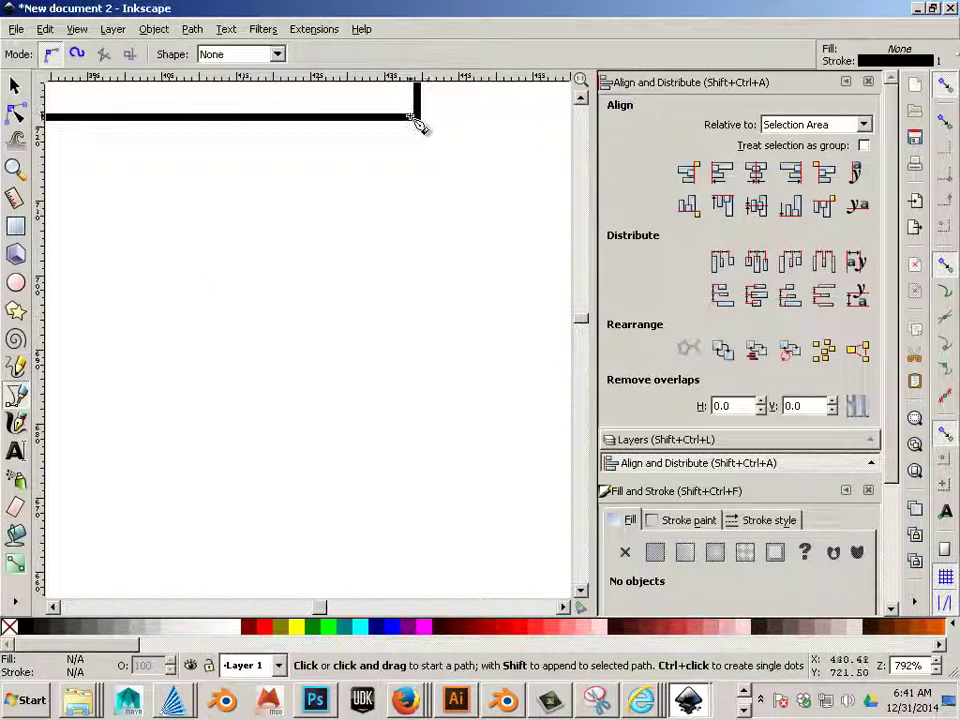
scroll(429, 139, "up", 6)
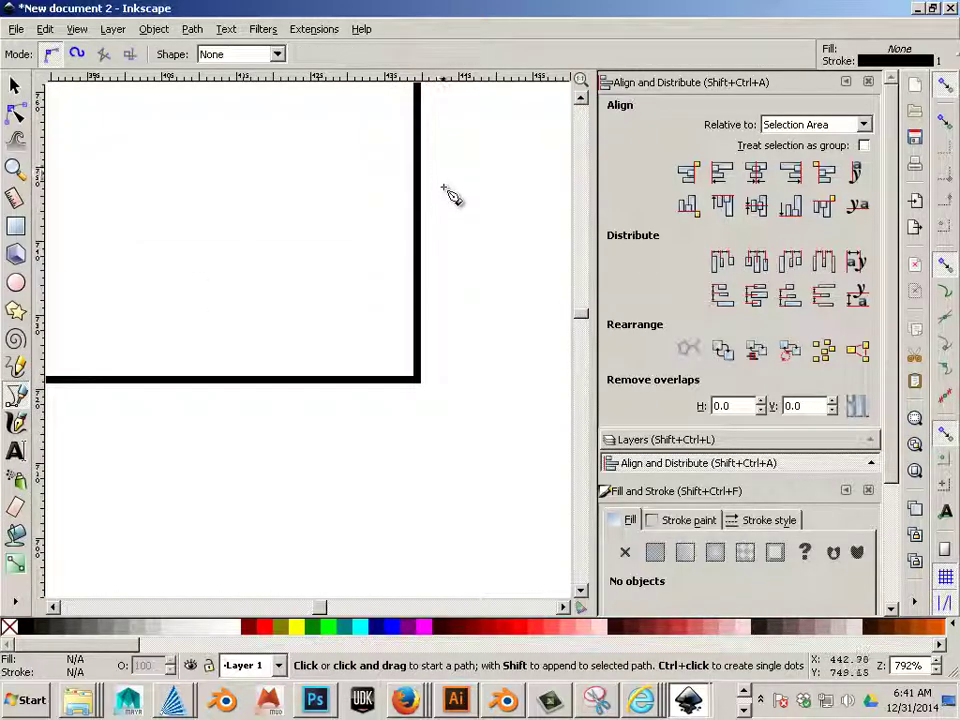
scroll(450, 198, "up", 6)
scroll(450, 198, "down", 5)
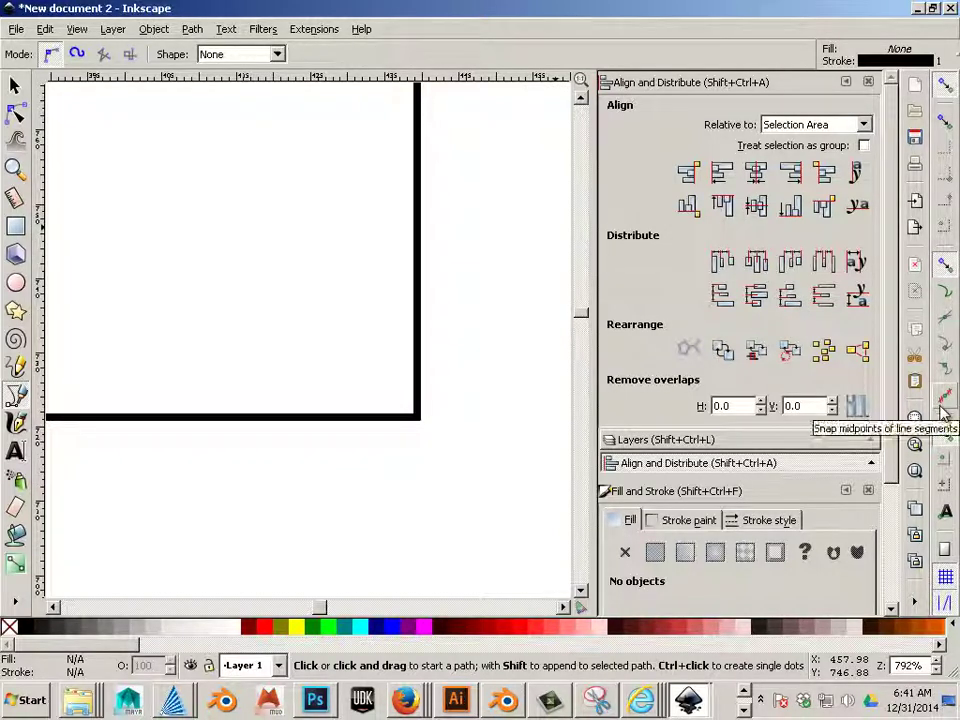
left_click(945, 295)
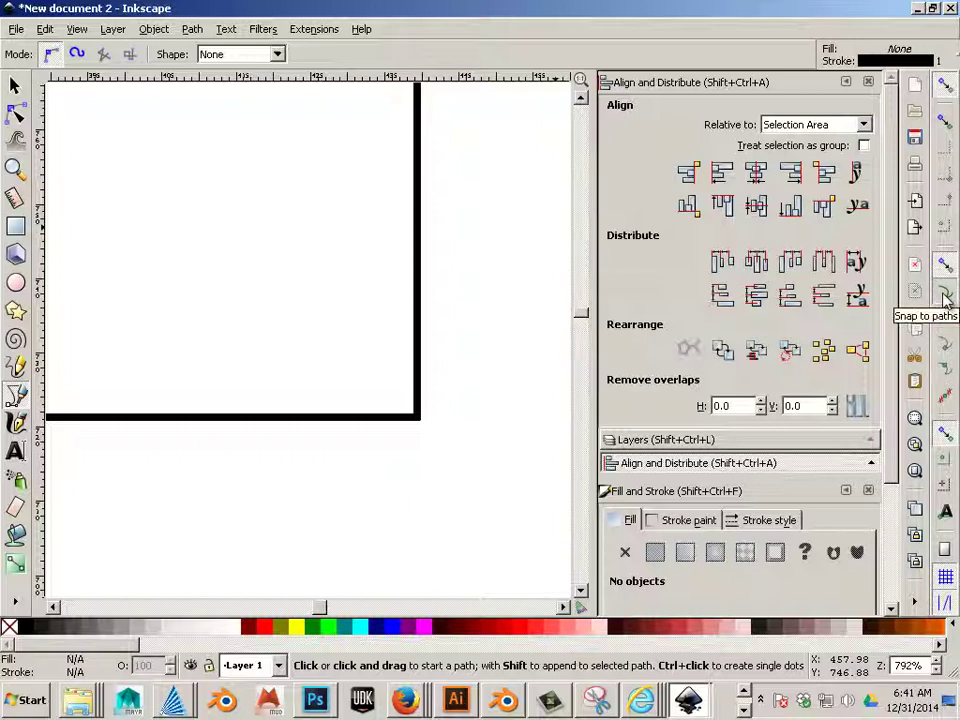
Step: Draw a diagonal line from the L-shape's bottom edge slanting down-right
left_click(260, 416)
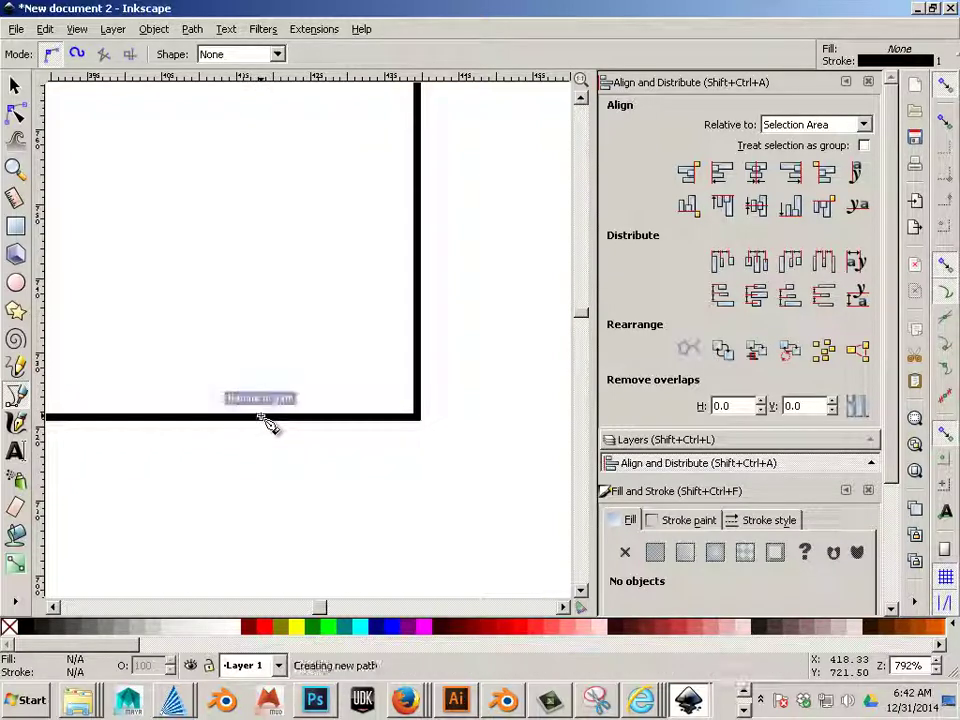
left_click(333, 541)
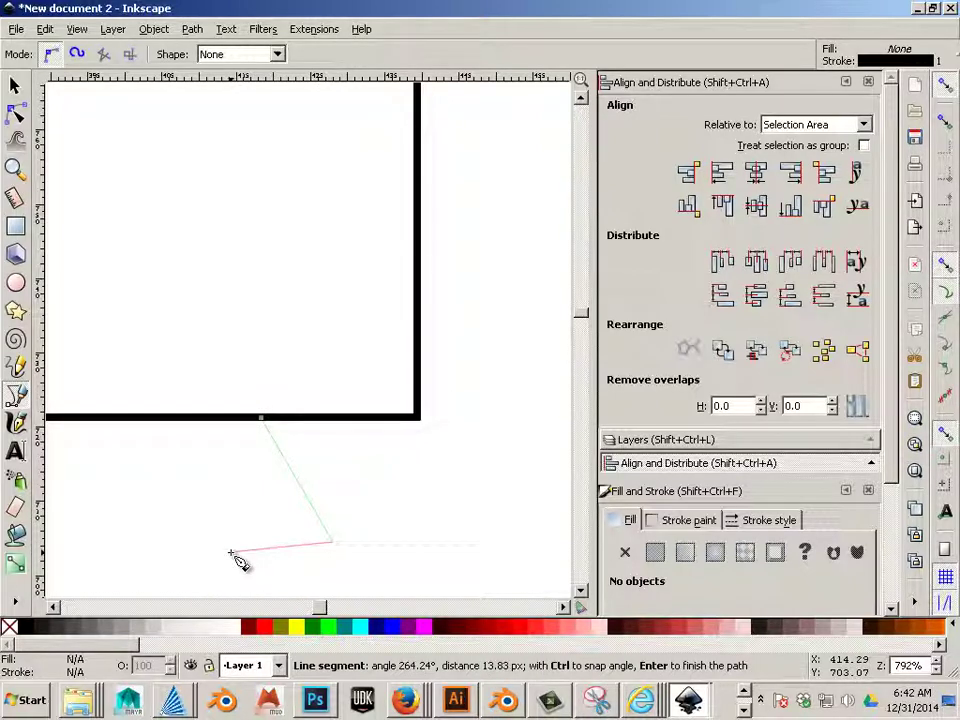
key("Return")
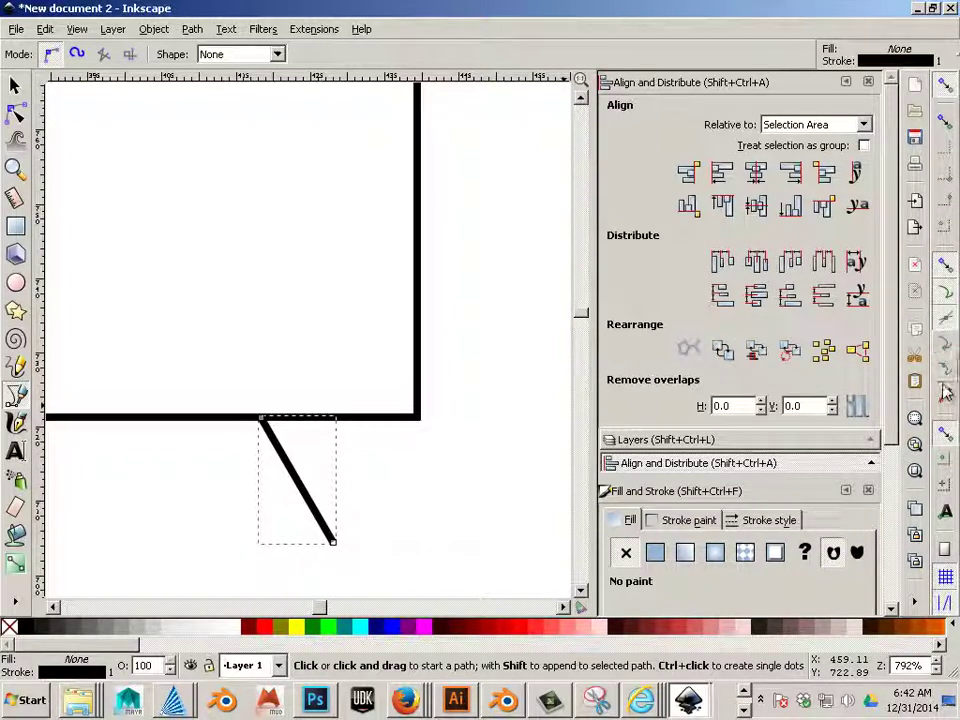
Step: Enable another snap option and draw a vertical line straight down from the L-shape's corner
left_click(944, 431)
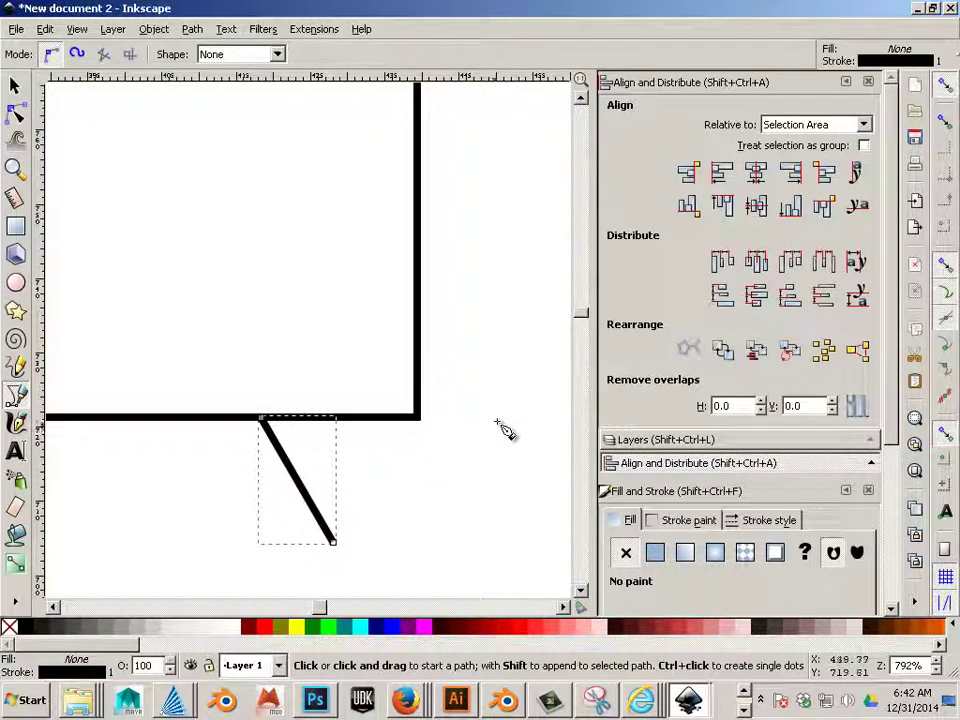
key("Escape")
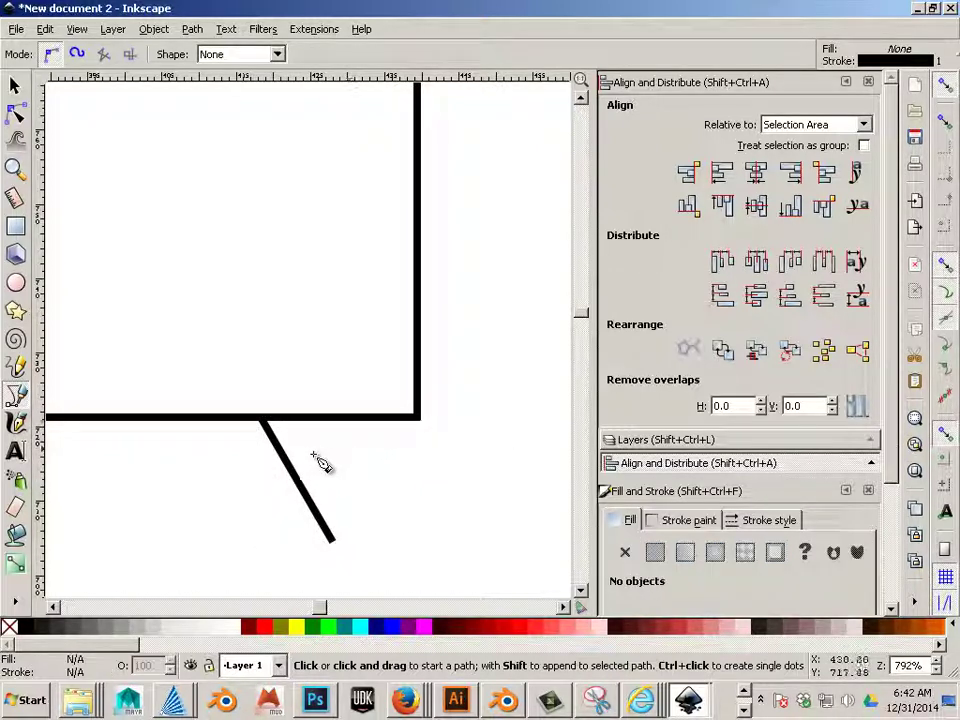
left_click(418, 418)
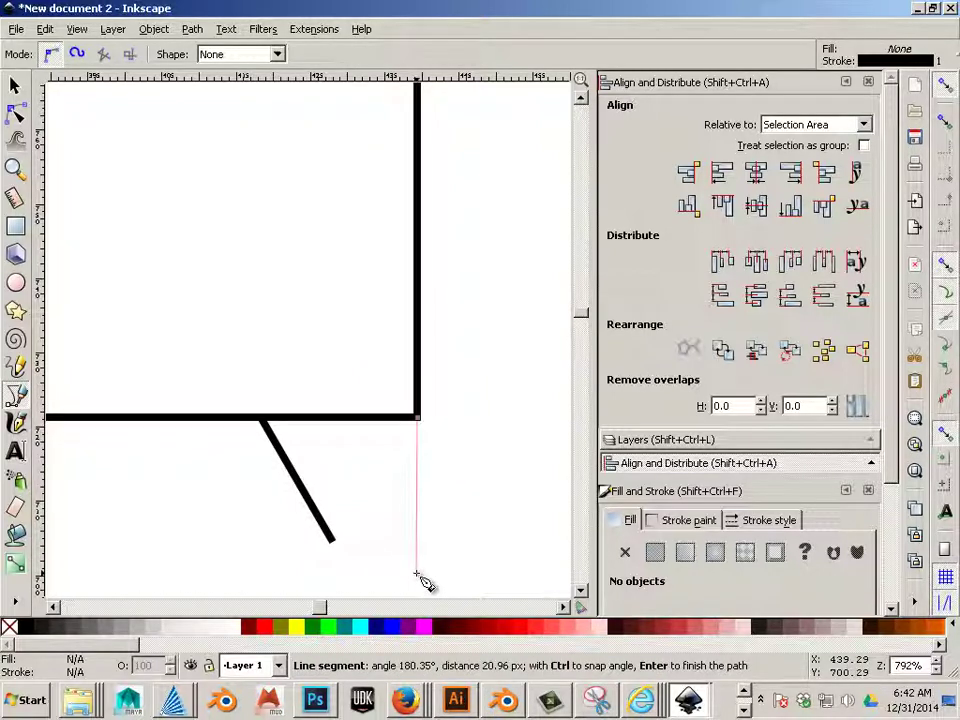
double_click(417, 573)
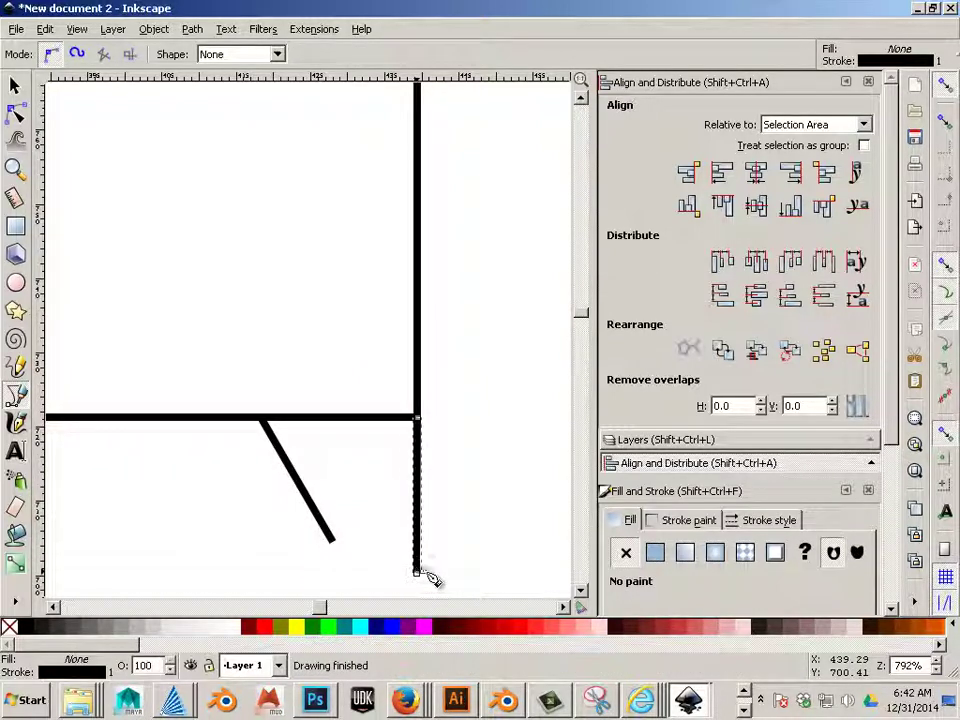
key("Escape")
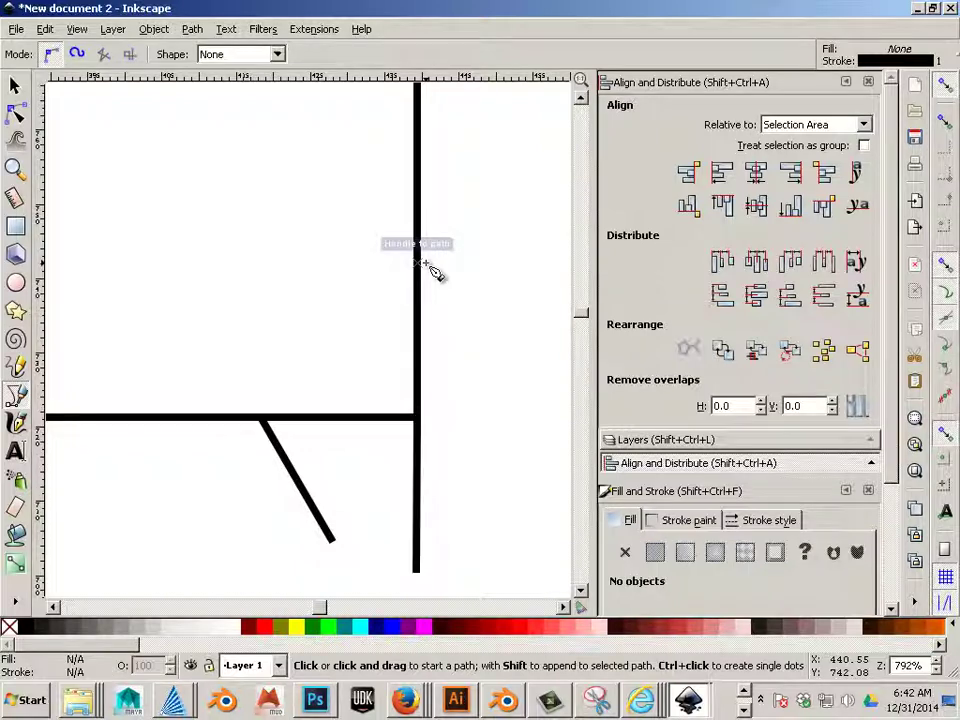
scroll(432, 438, "up", 3)
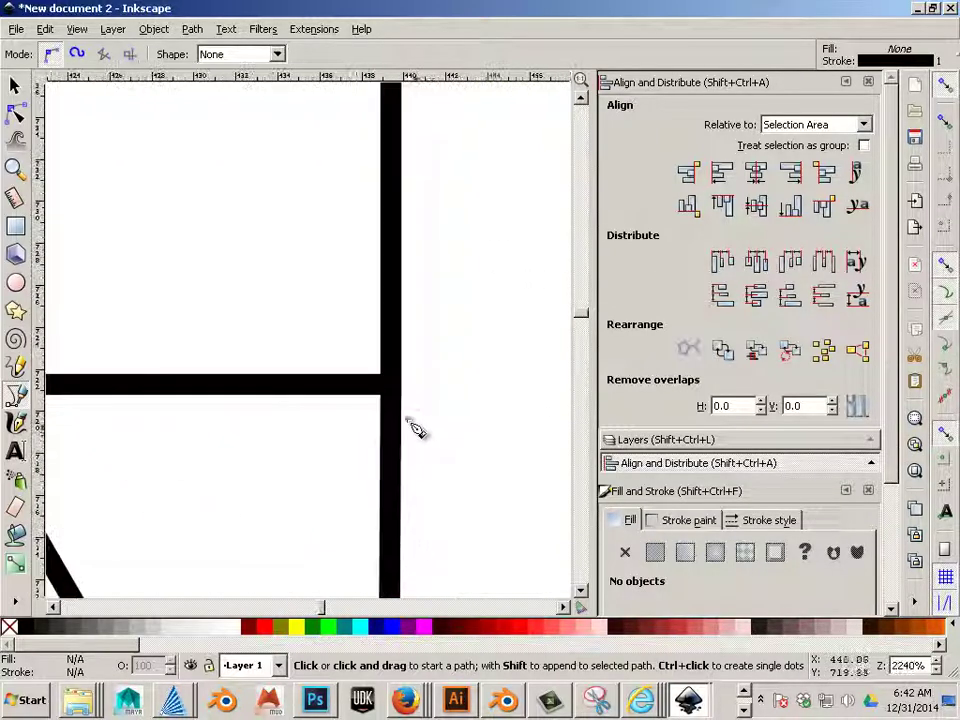
scroll(430, 414, "down", 3)
scroll(430, 412, "down", 1)
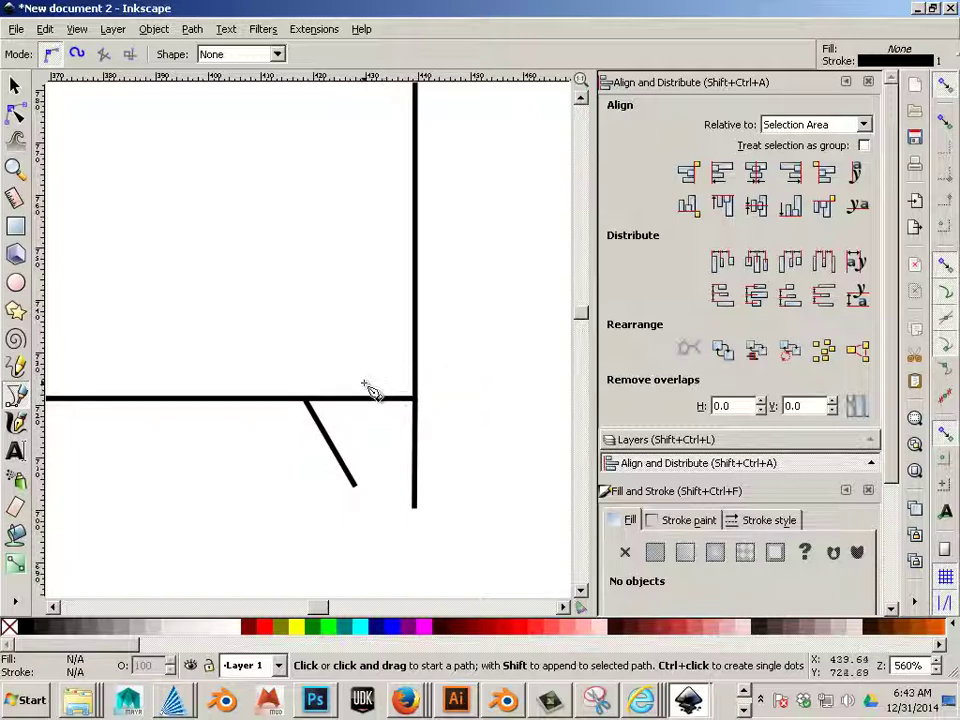
Step: Draw a rectangle above the horizontal line and convert it with Path > Object to Path
left_click(15, 226)
left_click_drag(170, 201, 348, 327)
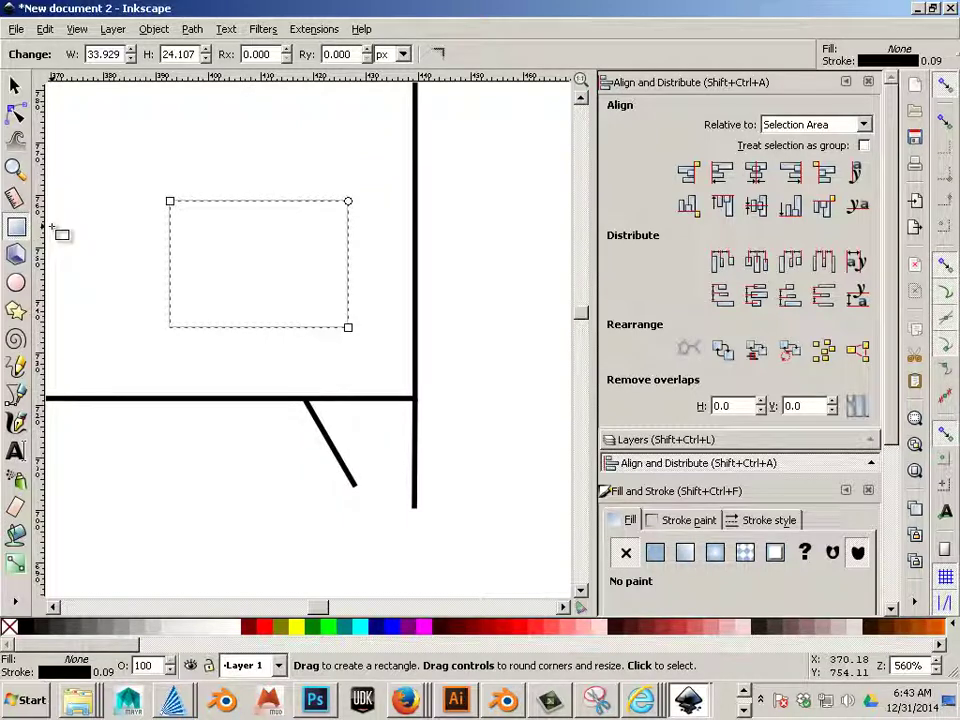
left_click(16, 87)
left_click(124, 204)
left_click(180, 203)
left_click(15, 395)
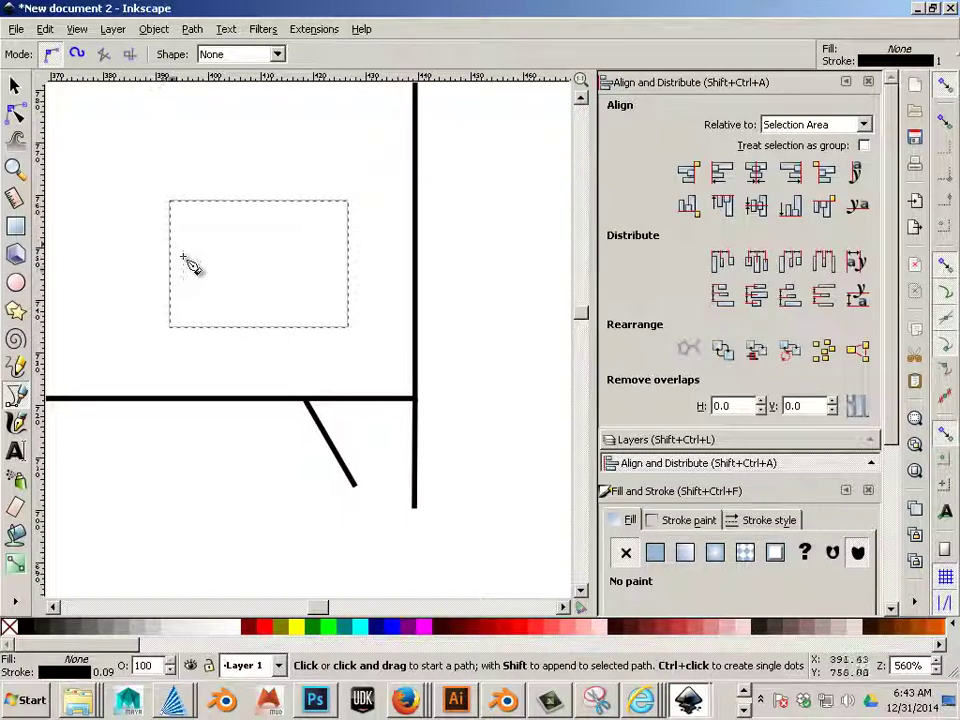
left_click(155, 29)
mouse_move(193, 32)
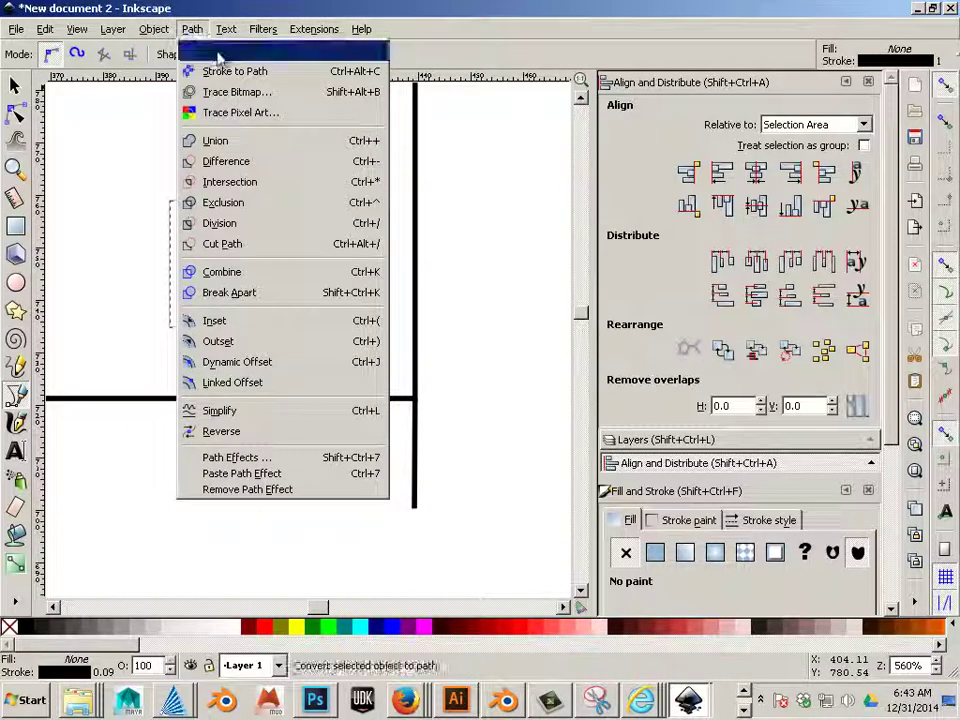
left_click(217, 51)
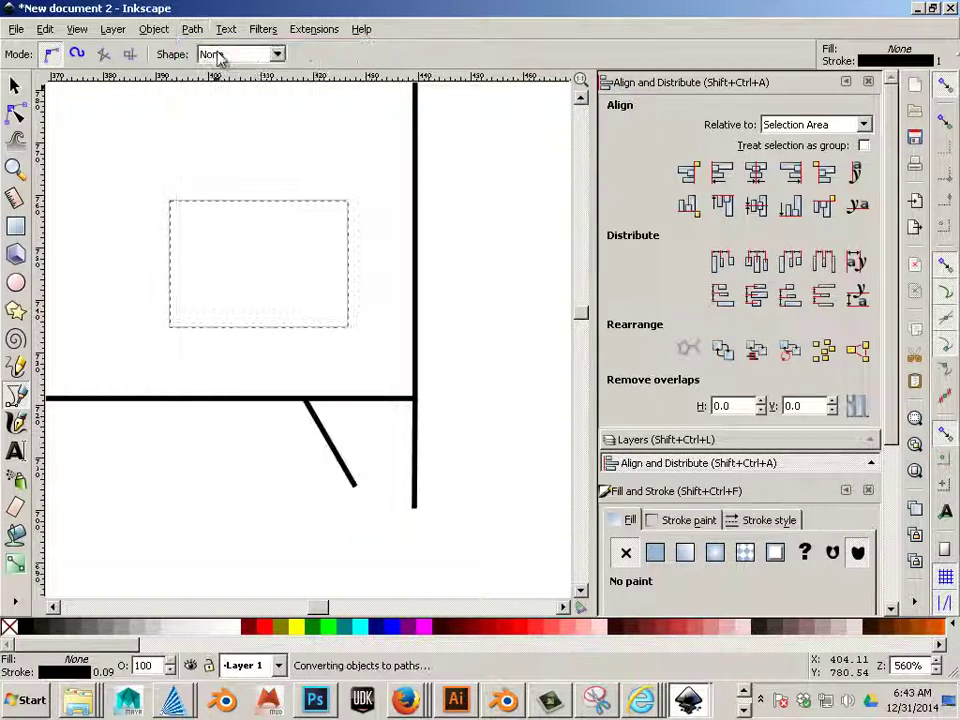
Step: Draw a three-segment line from the rectangle's bottom-right corner out and up to its top-right corner
left_click(348, 327)
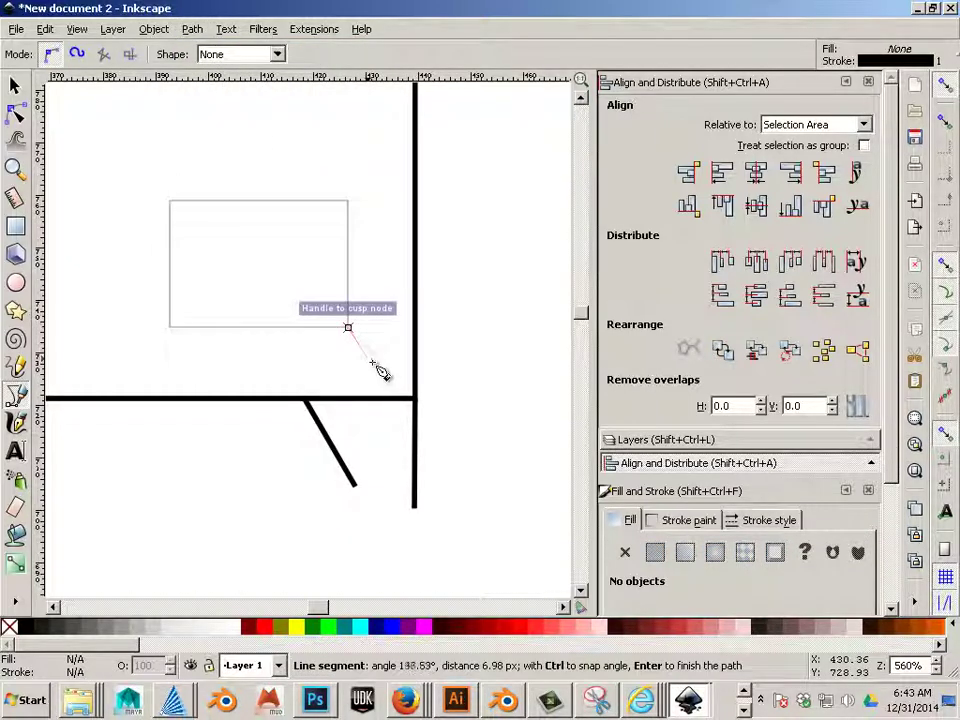
left_click(392, 372)
left_click(392, 170)
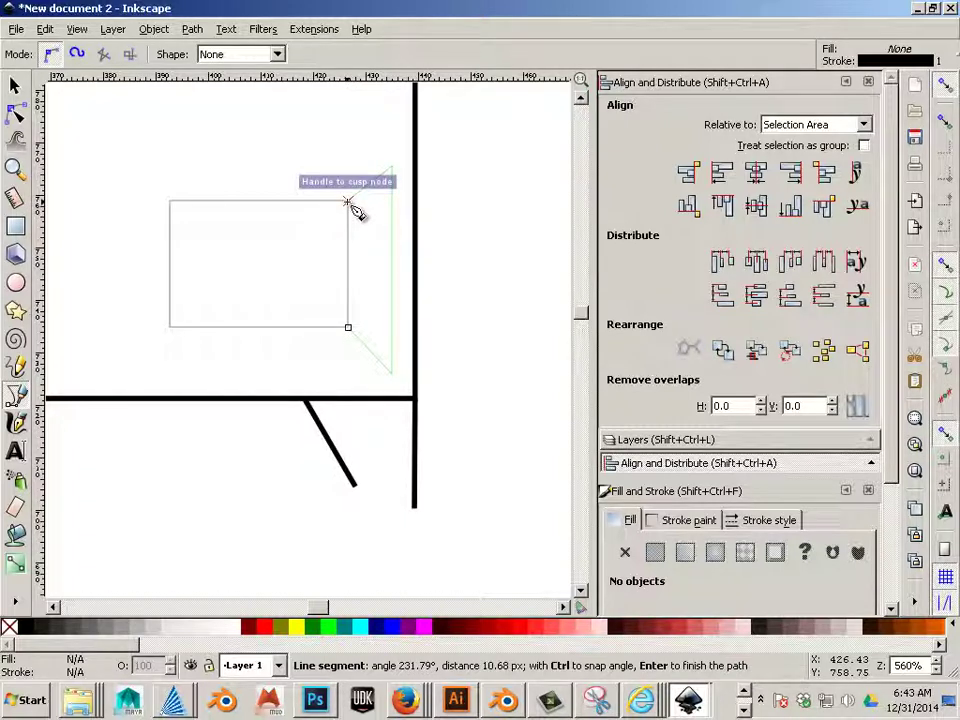
double_click(348, 202)
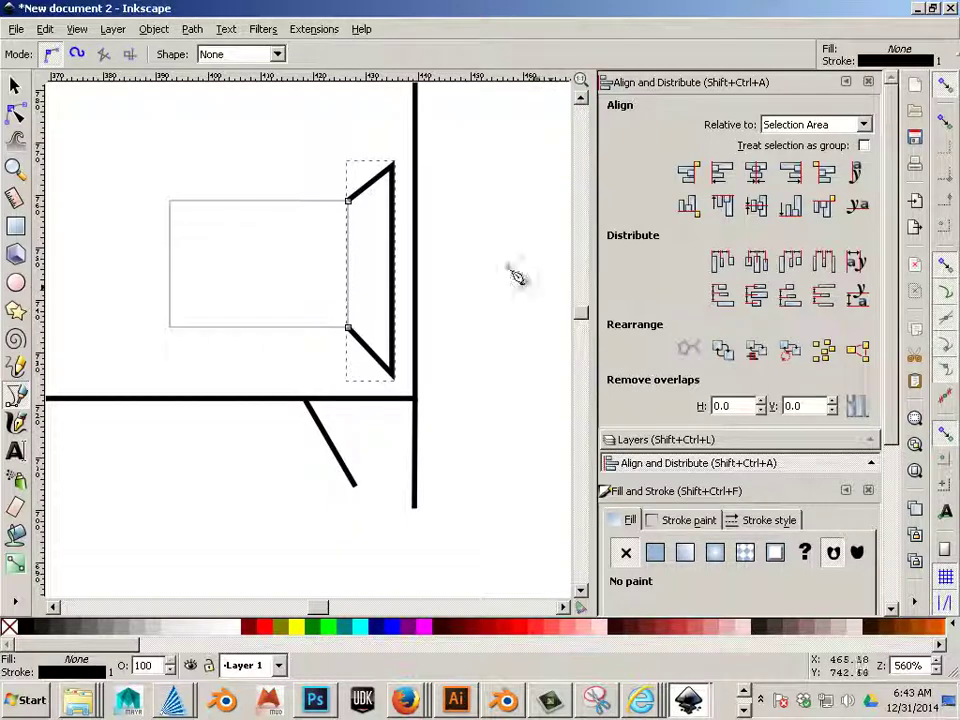
Step: Draw a three-node bent line below the horizontal line
left_click(15, 113)
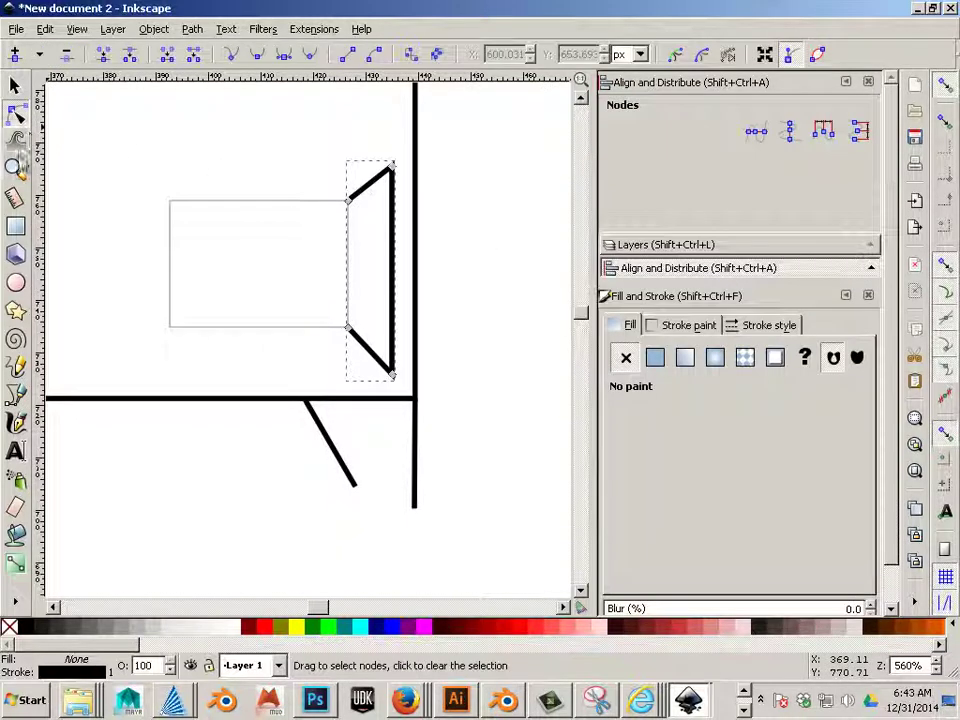
left_click(15, 395)
left_click(147, 467)
left_click(210, 557)
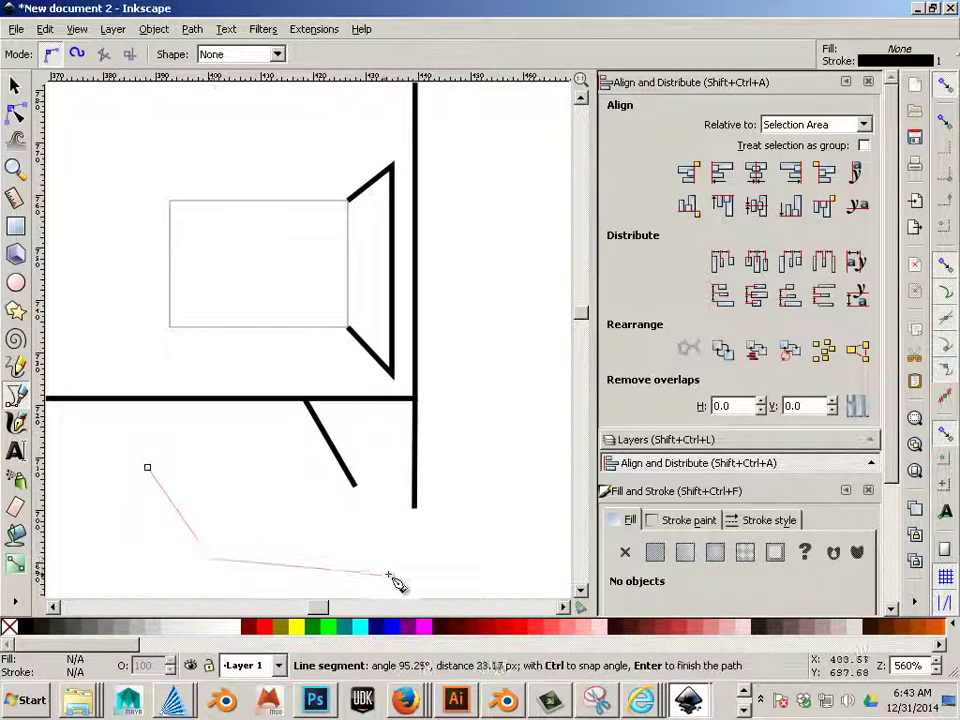
double_click(398, 555)
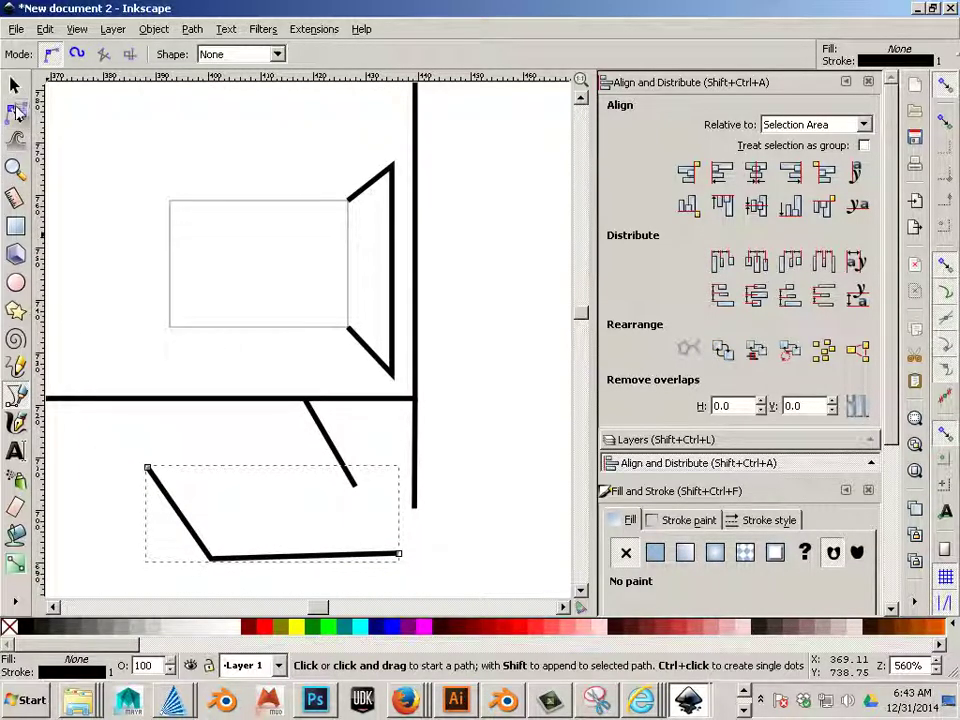
Step: Select the bent line's corner and end nodes and make them smooth
left_click(15, 113)
left_click(211, 558)
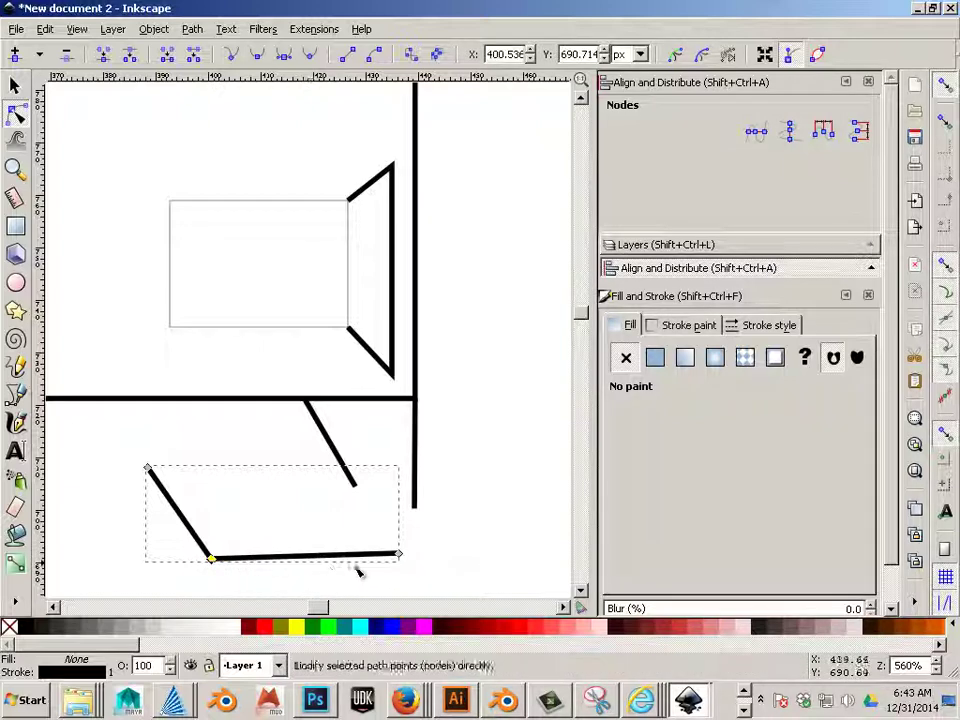
left_click(398, 554, "shift")
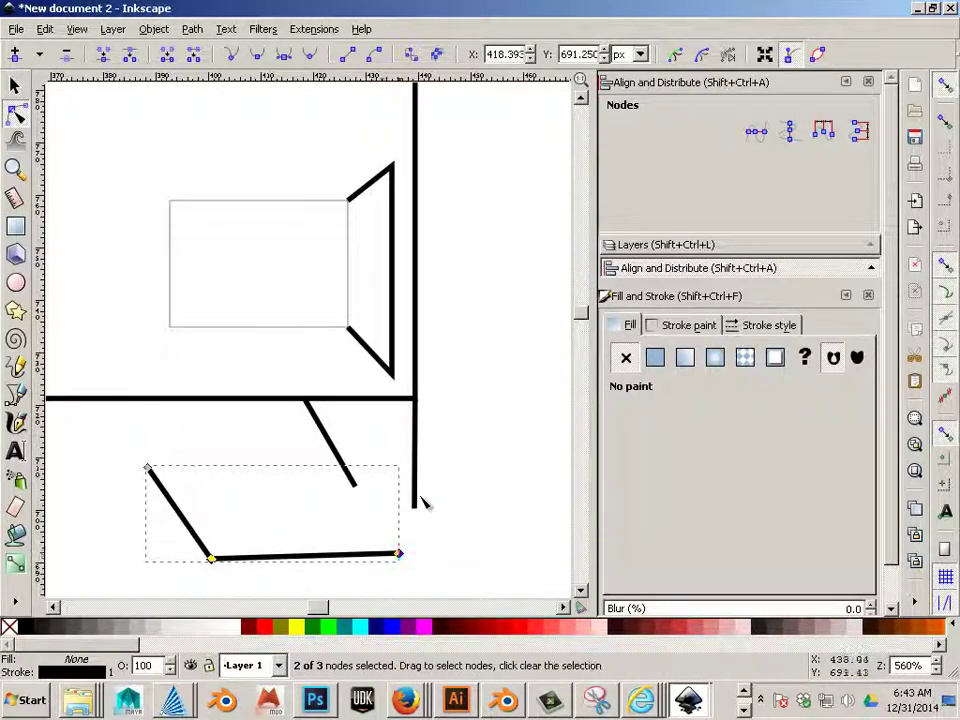
left_click(309, 55)
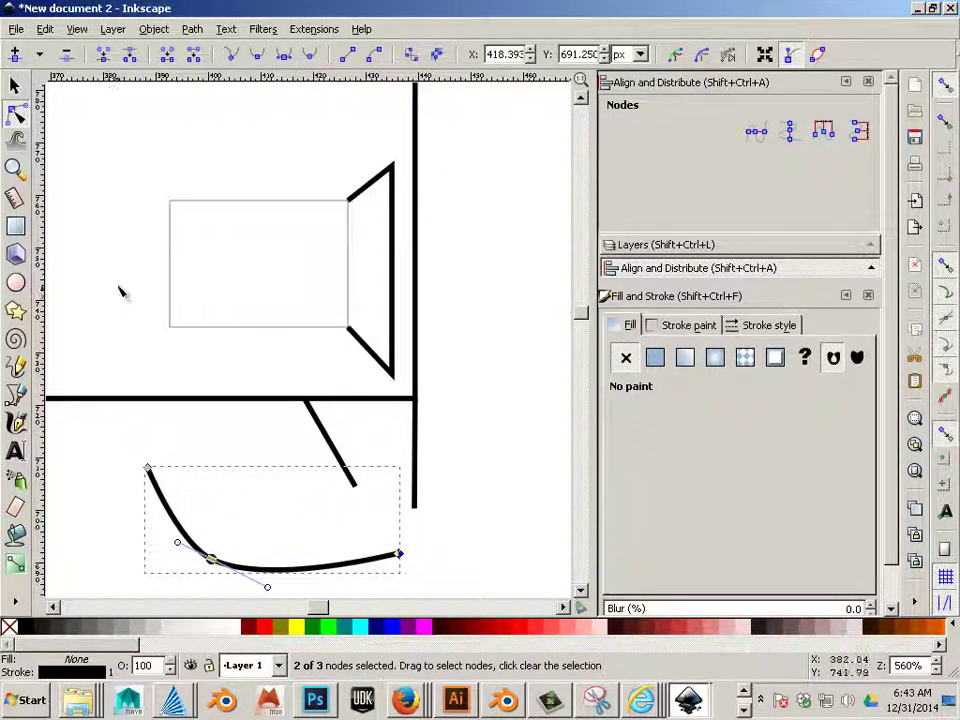
scroll(113, 302, "down", 2)
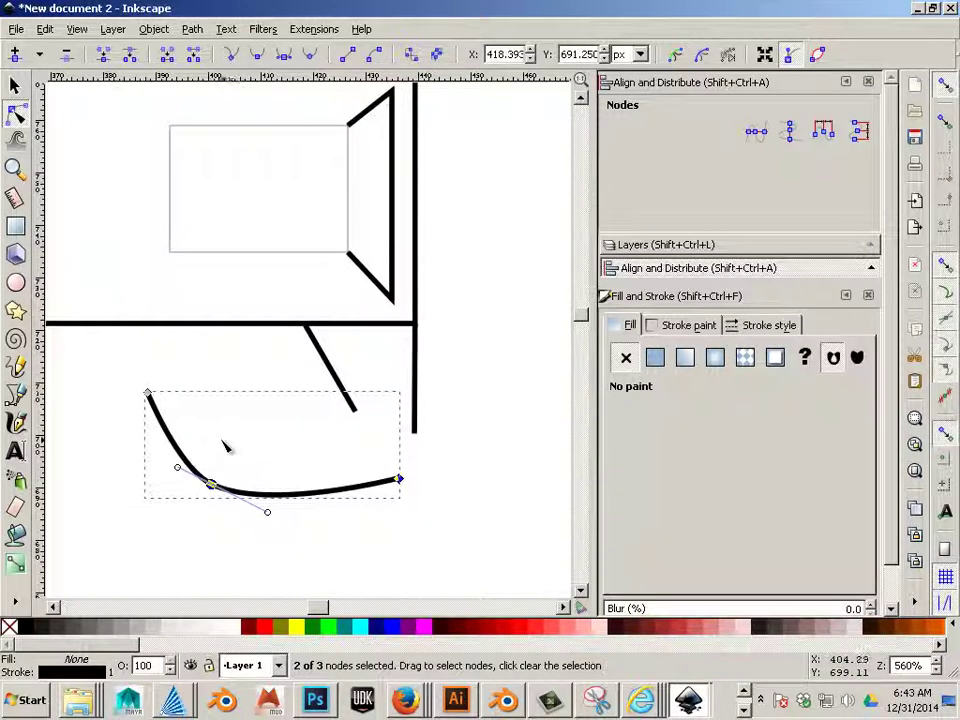
Step: Draw an L-shaped line starting from the curve's middle node, dropping down then running right
left_click(16, 396)
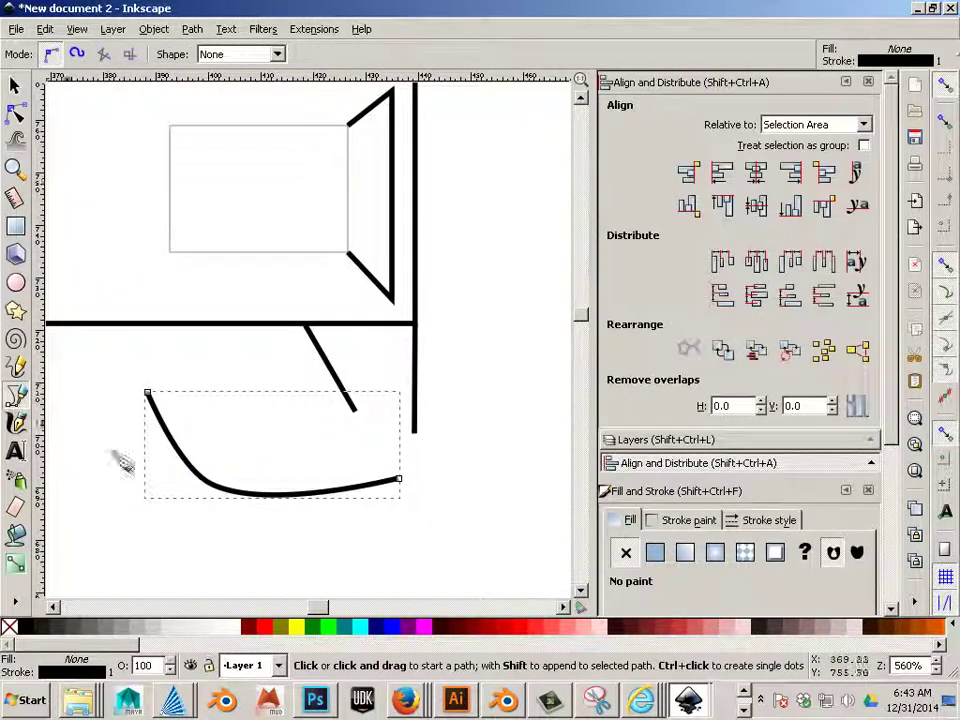
left_click(212, 486)
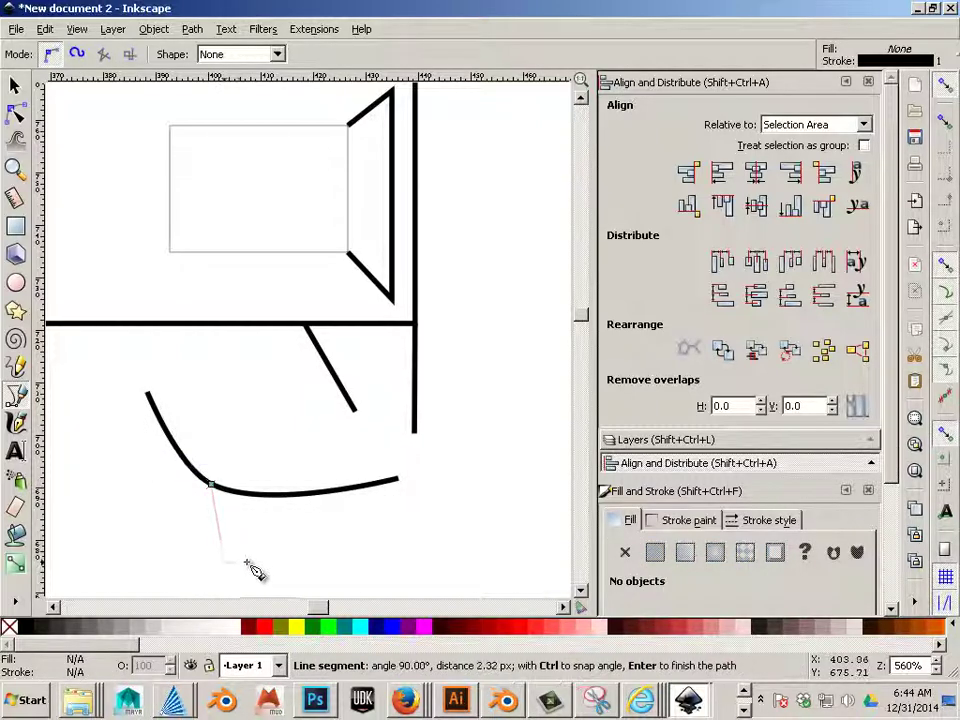
left_click(224, 562)
double_click(368, 565)
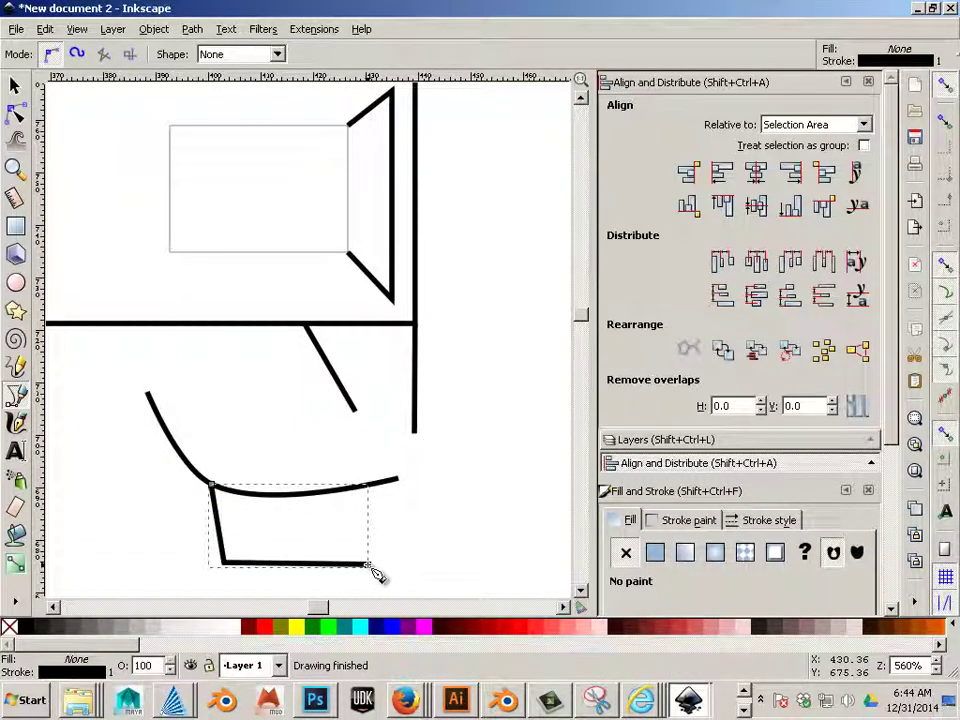